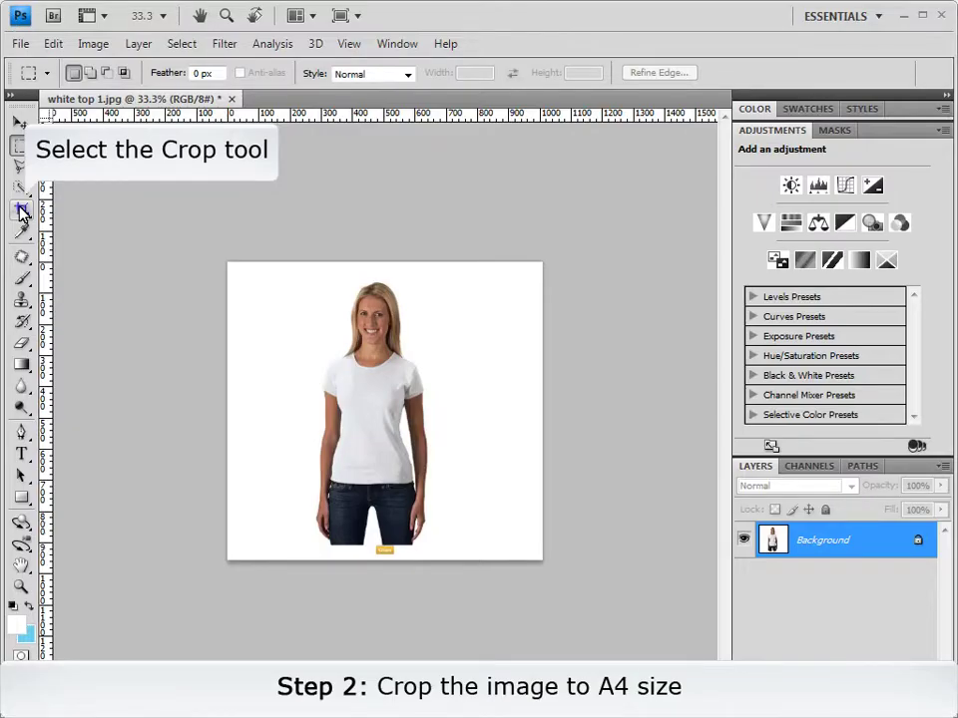
Step: Crop the photo to an A4 frame (21 × 29.7 cm, 300 ppi) around the woman
click(22, 211)
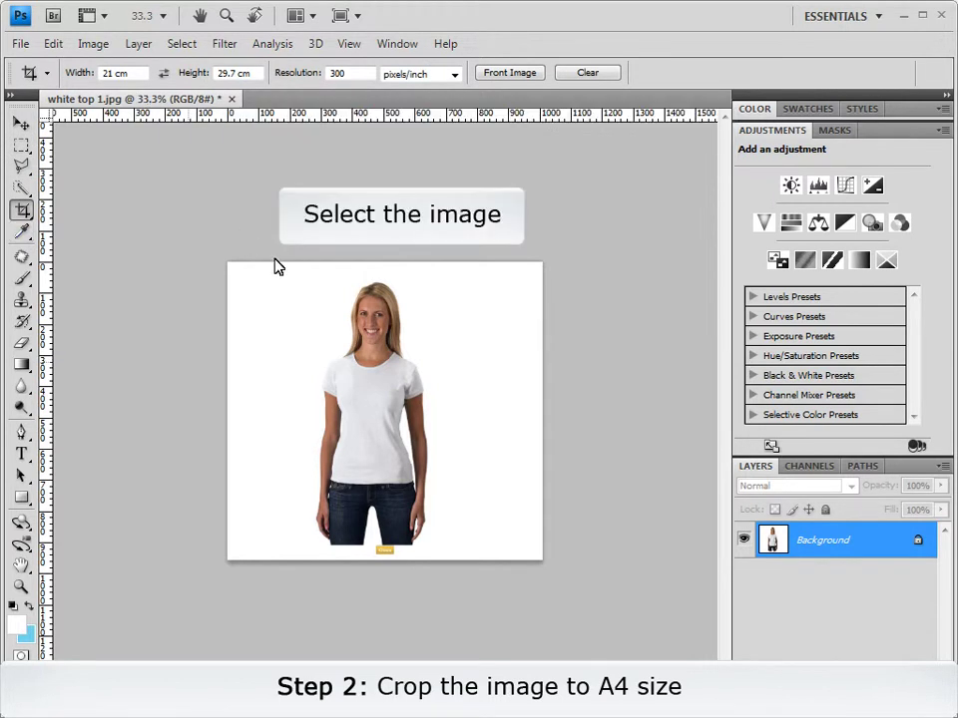
drag(279, 279, 469, 542)
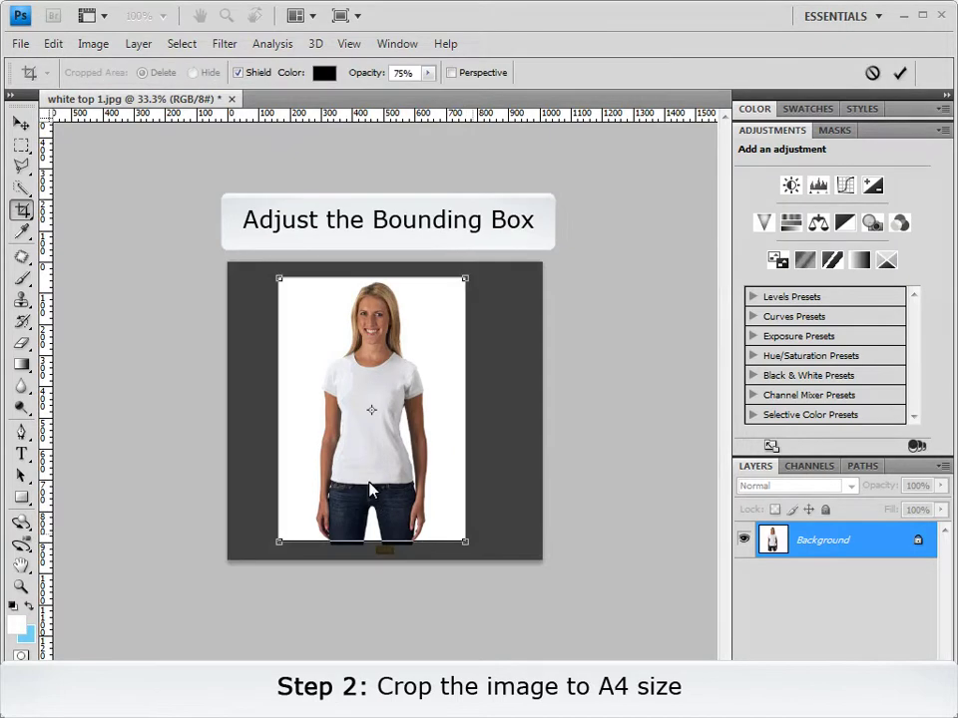
drag(366, 453, 368, 452)
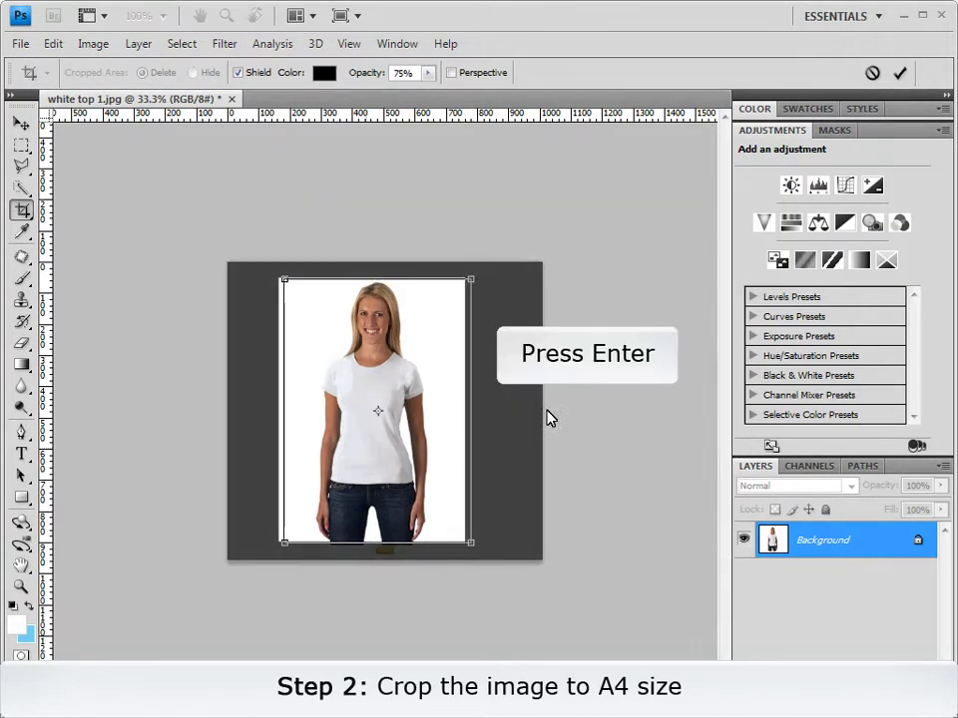
key(Return)
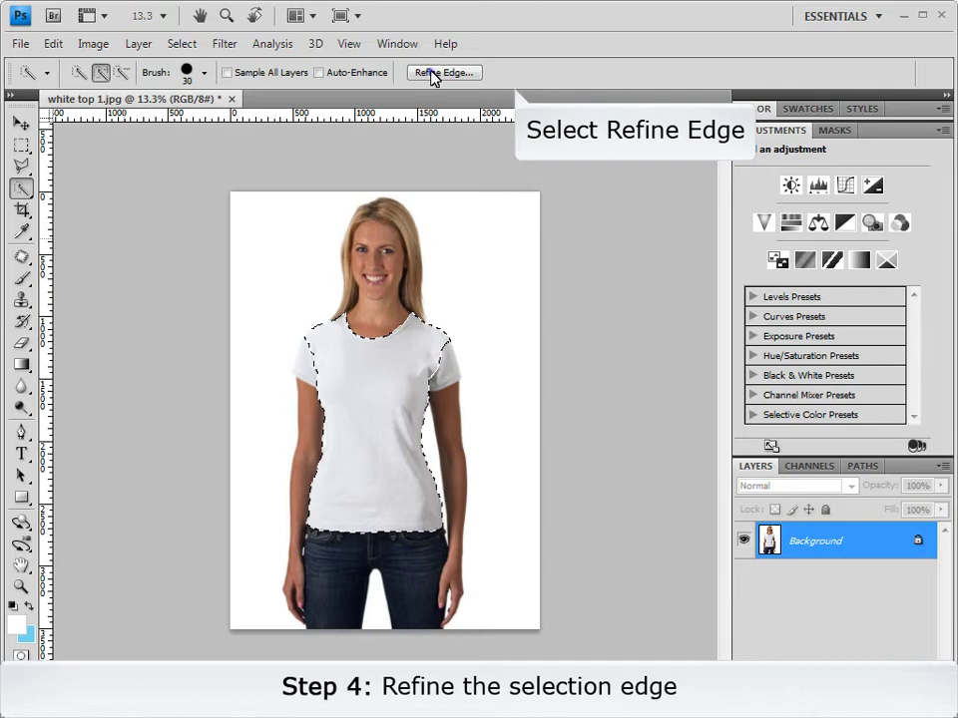
Step: Refine the T-shirt selection edge with Smooth 13 and Shift Edge -36%
click(438, 74)
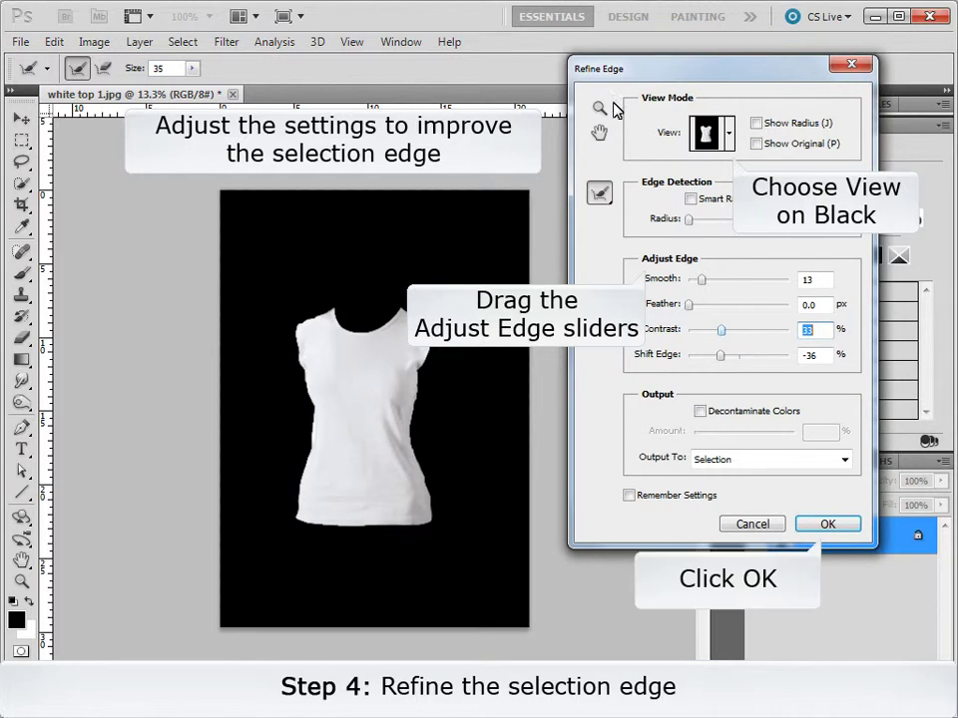
click(828, 526)
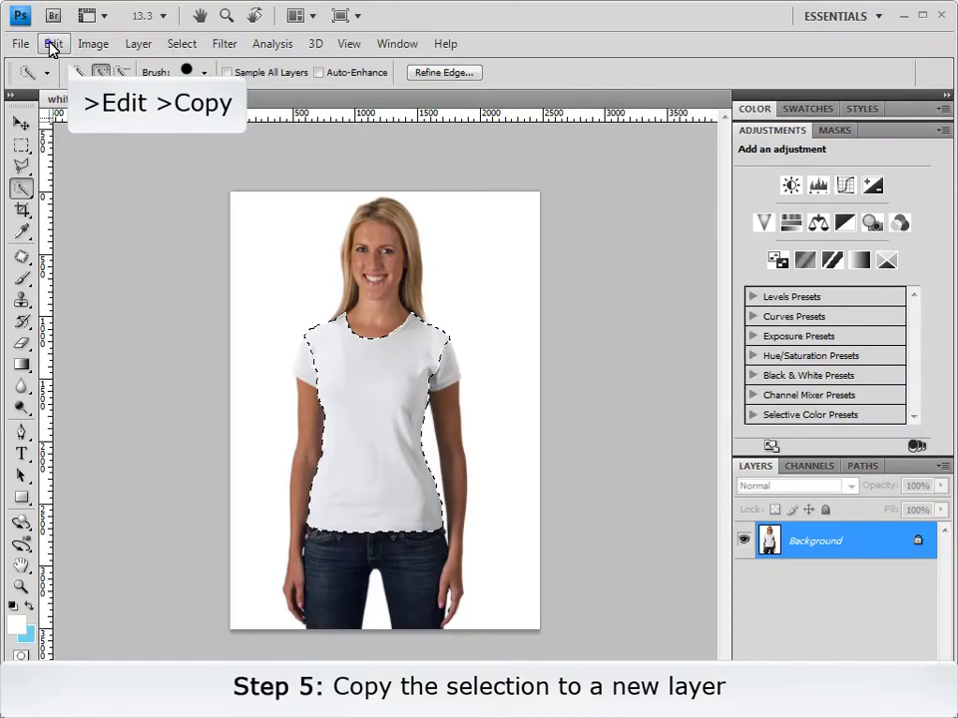
Step: Copy the selected T-shirt front and paste it onto a new Layer 1
click(52, 46)
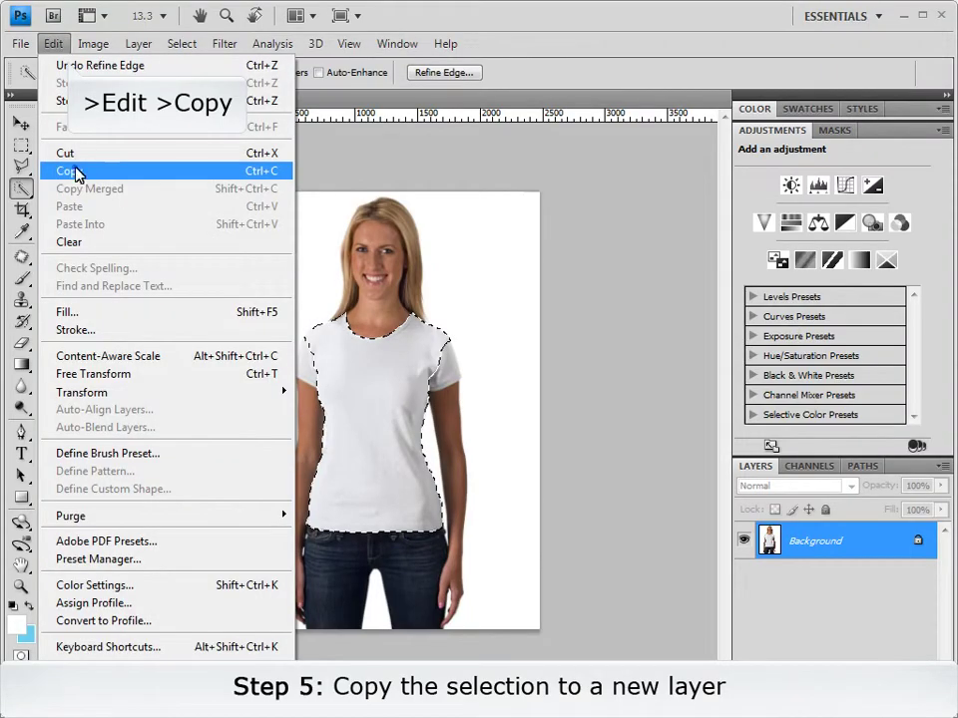
click(75, 172)
click(52, 44)
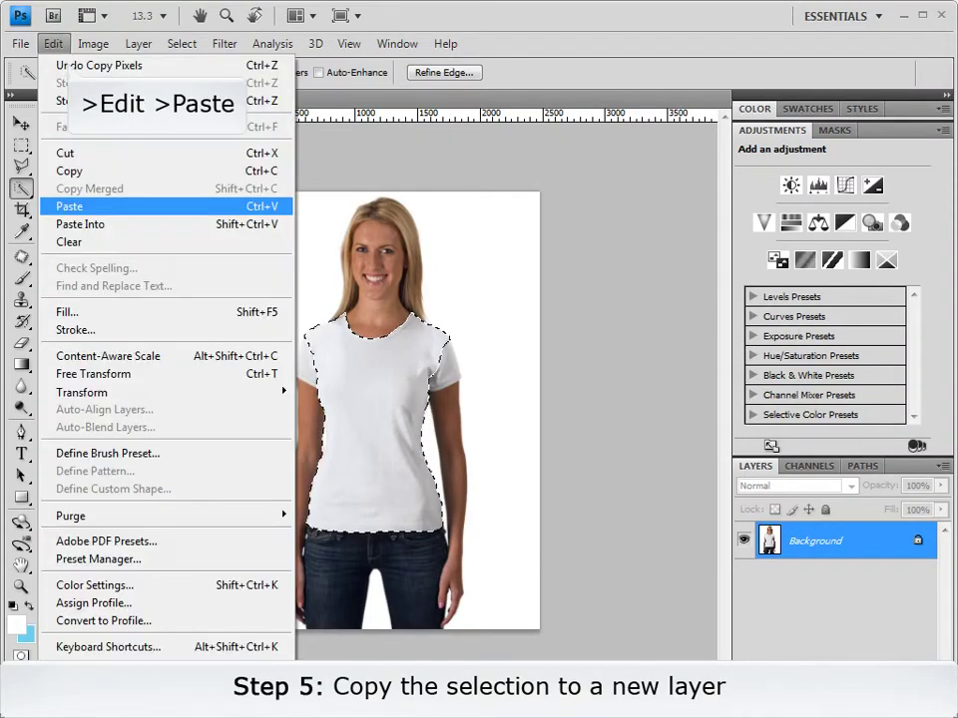
click(76, 209)
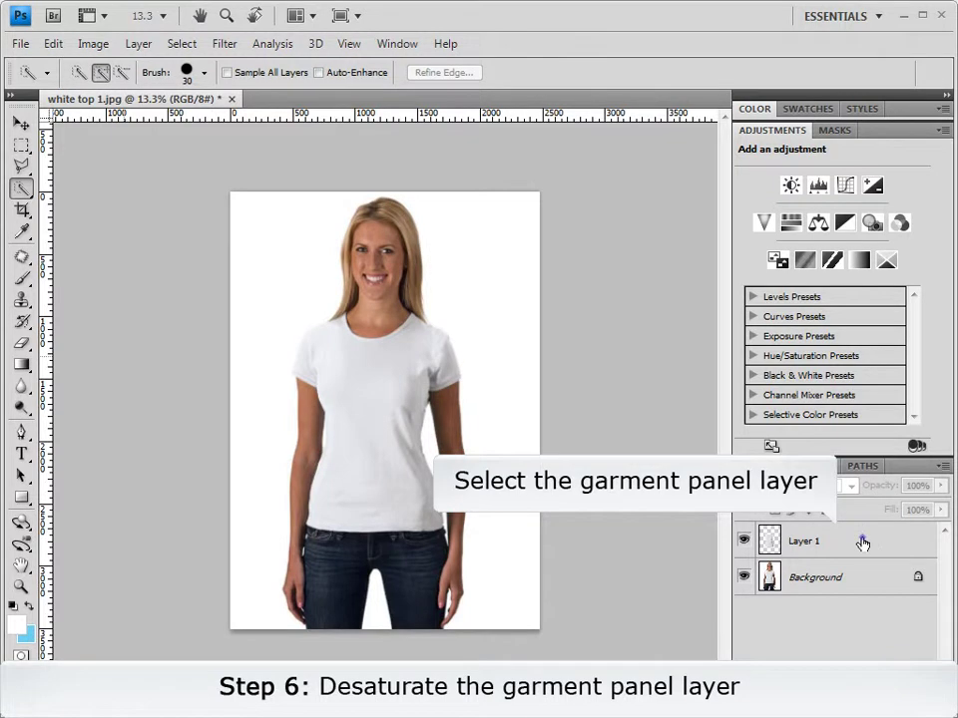
Step: Desaturate the shirt layer and apply Levels 74, 0.83, 238 to boost its contrast
click(86, 48)
click(323, 426)
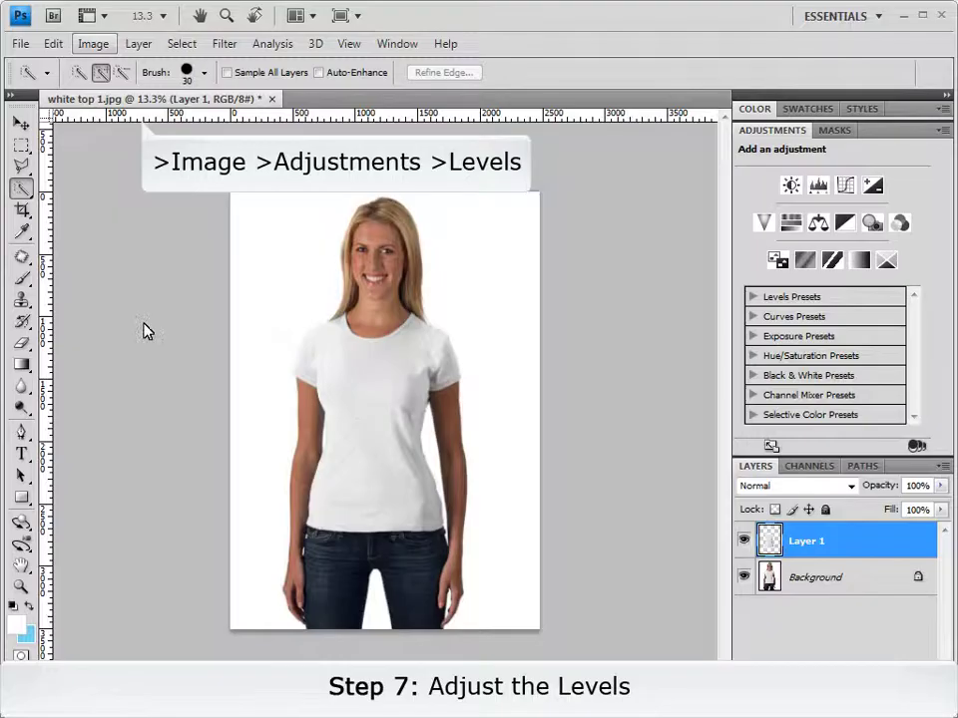
click(86, 48)
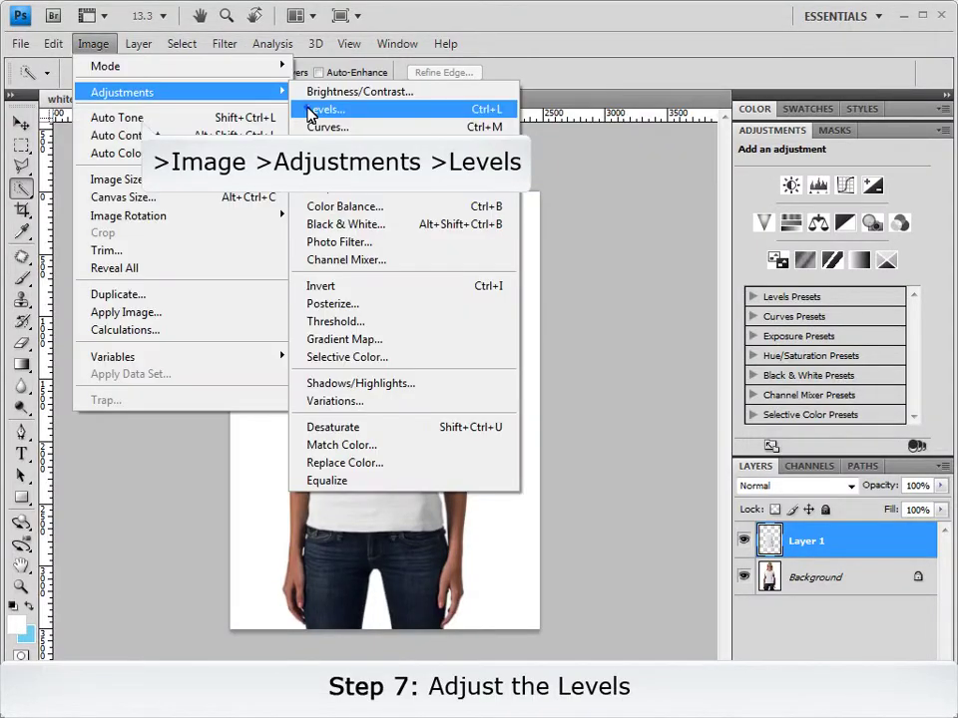
click(304, 105)
drag(812, 404, 796, 404)
drag(575, 404, 644, 405)
drag(719, 405, 729, 404)
click(873, 232)
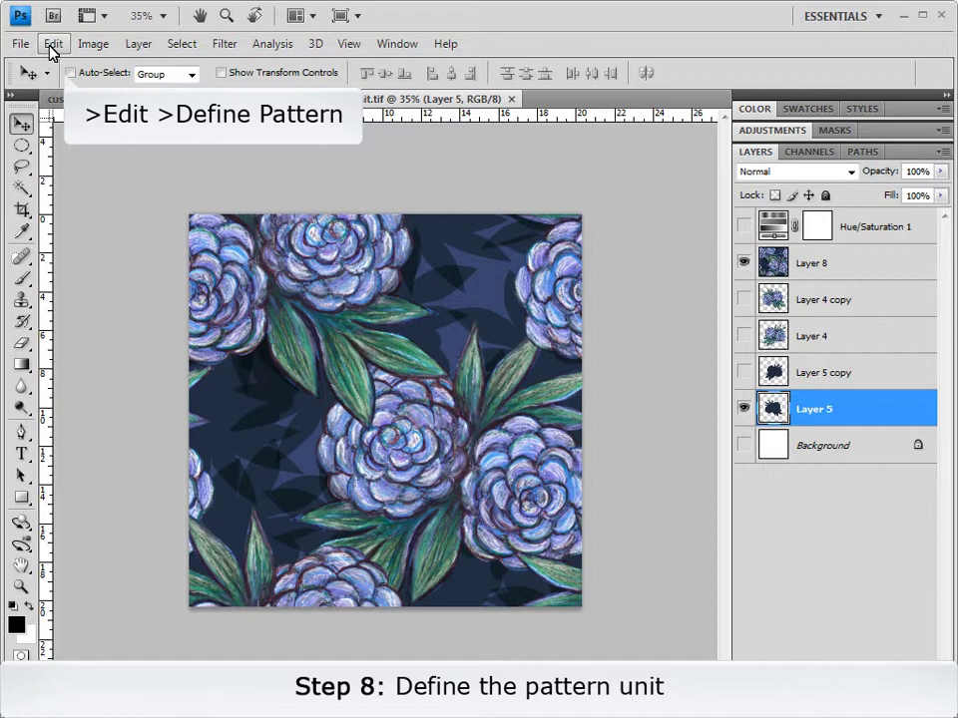
Step: Define the floral artwork as the pattern '10 pastel flowers unit.tif'
click(50, 45)
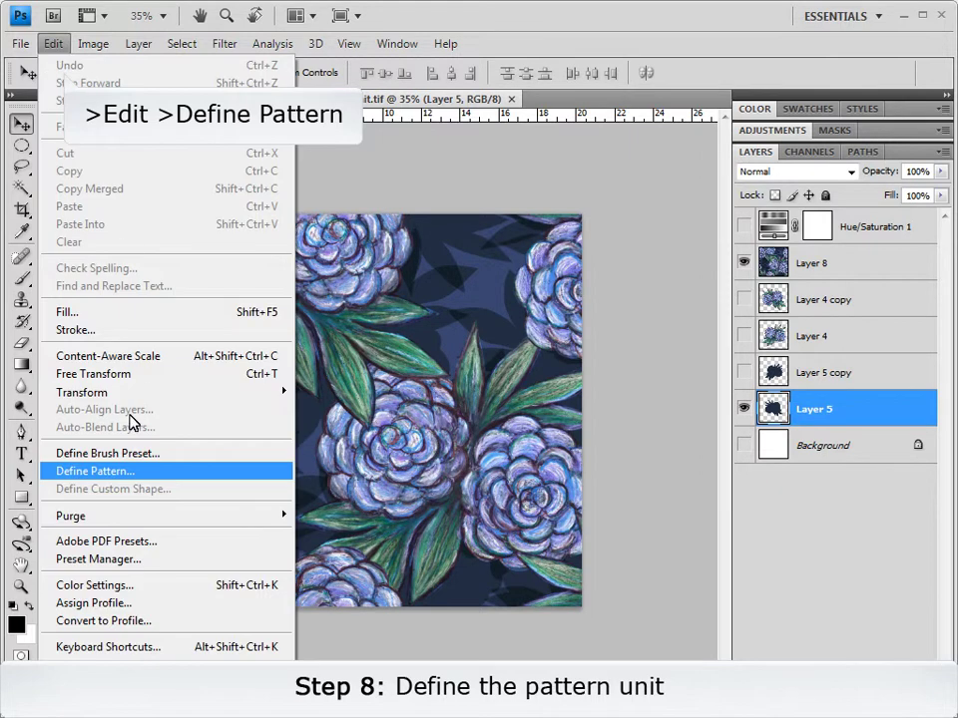
click(134, 471)
click(861, 344)
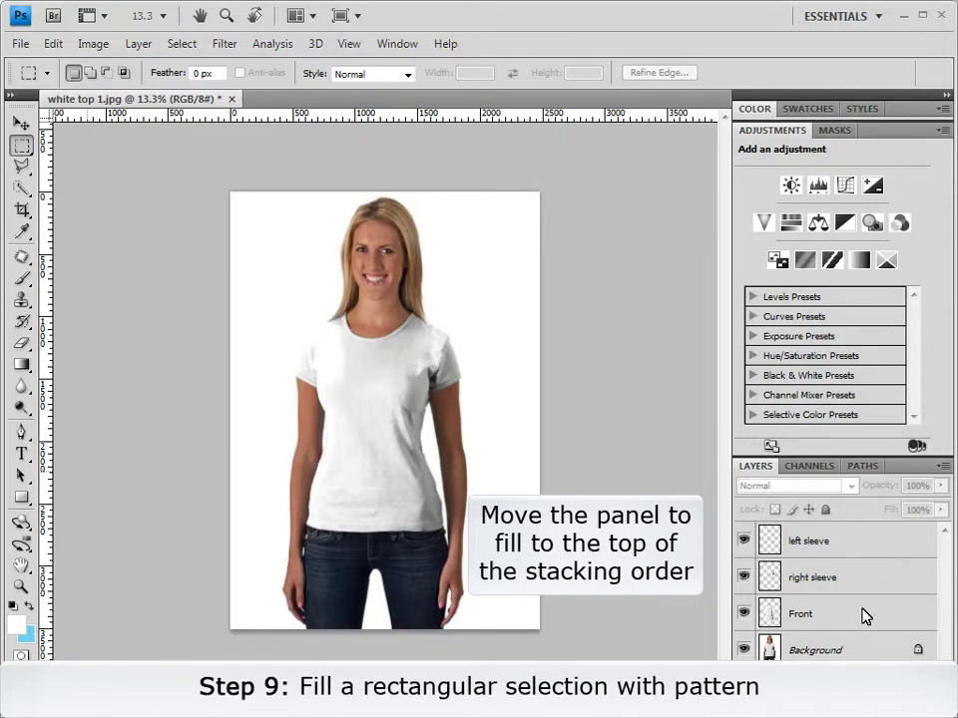
Step: Move the Front layer to the top and select a rectangle over the shirt front
drag(866, 617, 871, 534)
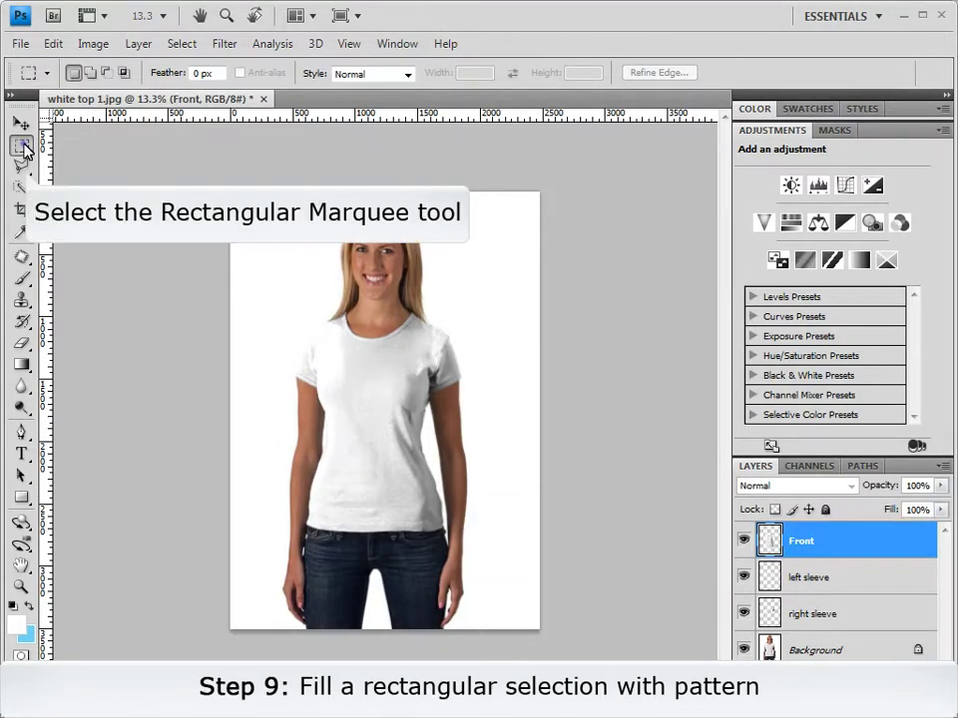
click(25, 149)
mouse_move(292, 306)
mouse_down()
mouse_move(450, 511)
mouse_move(459, 544)
mouse_up()
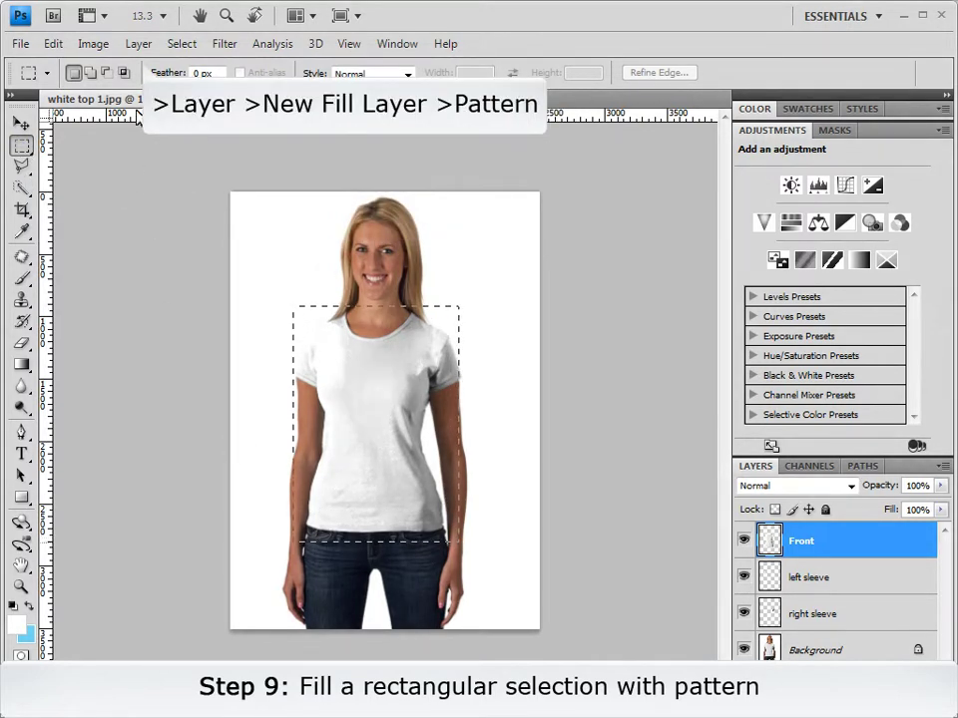
Step: Add a floral Pattern Fill layer at 60% scale, shifted slightly upward
click(136, 45)
mouse_move(171, 190)
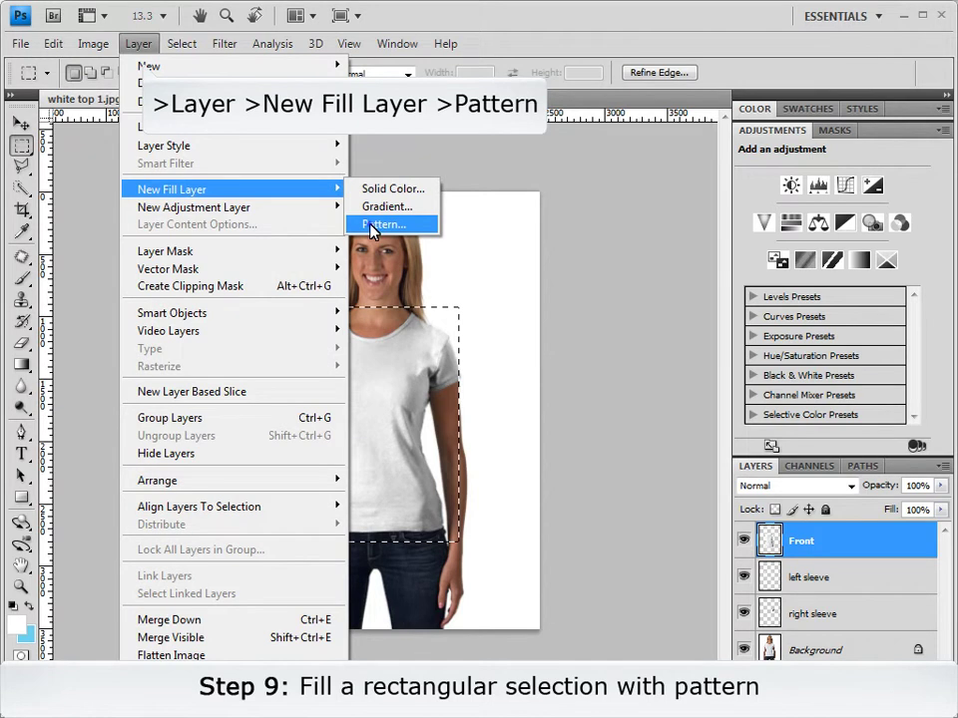
click(371, 225)
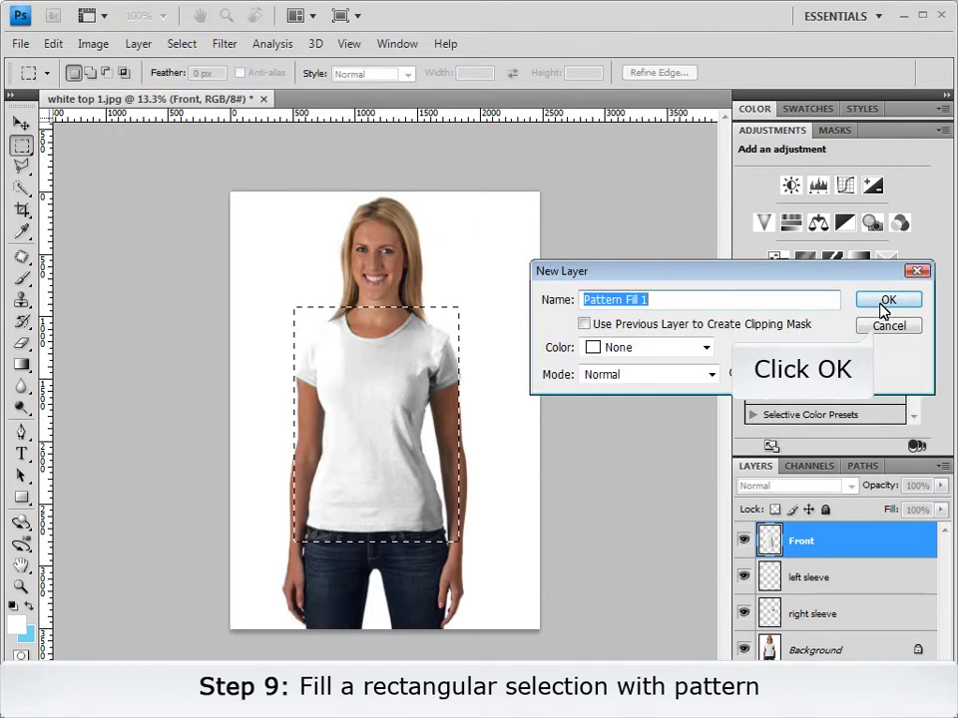
click(884, 303)
text(0)
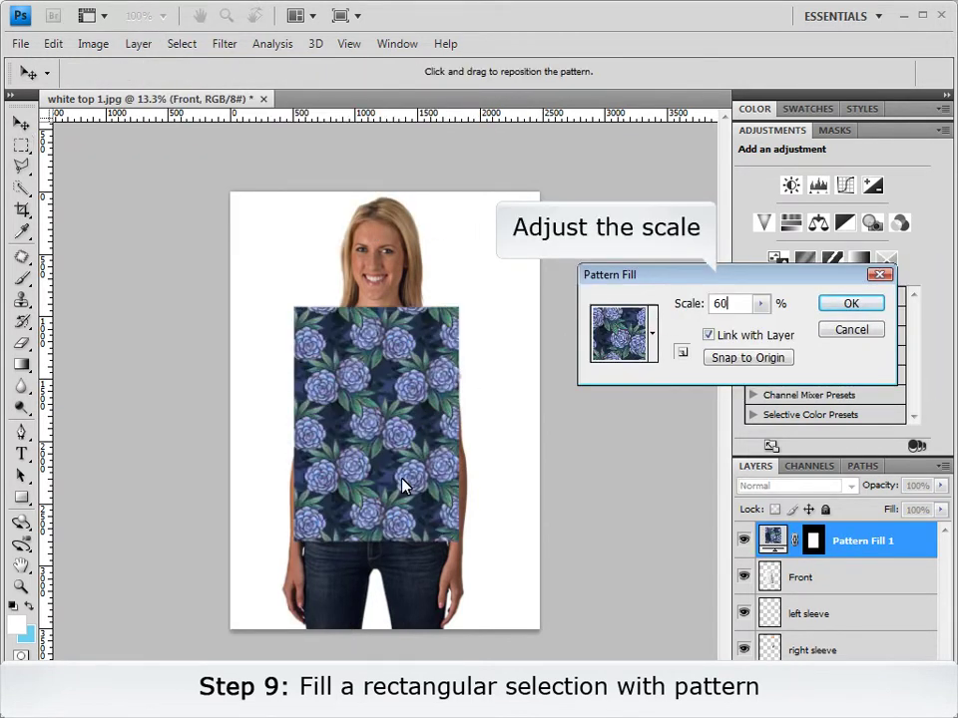
drag(394, 477, 391, 464)
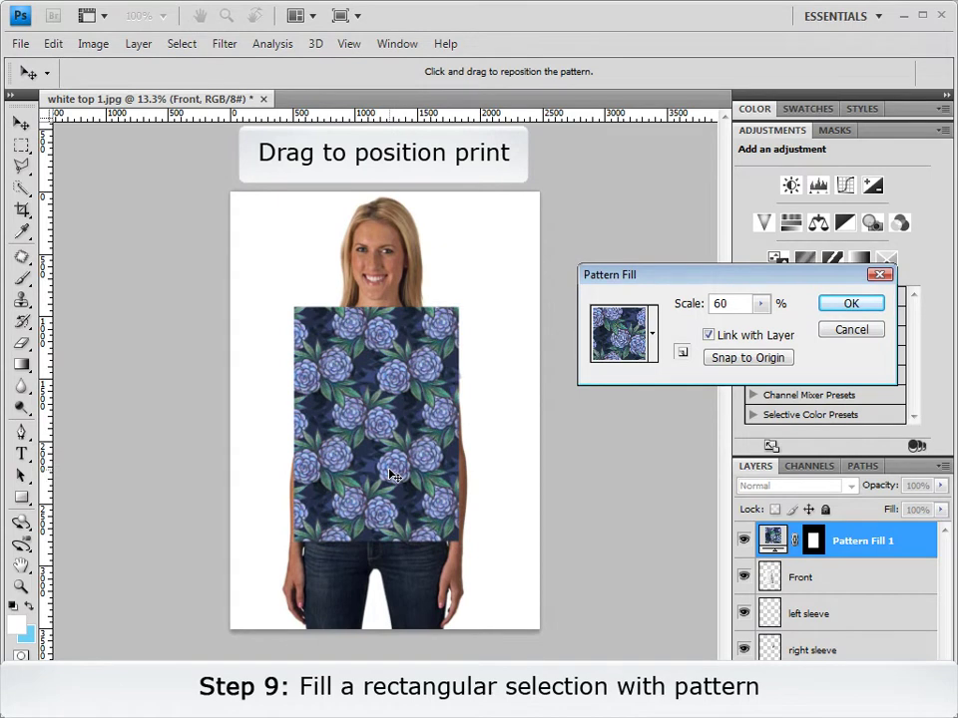
click(851, 304)
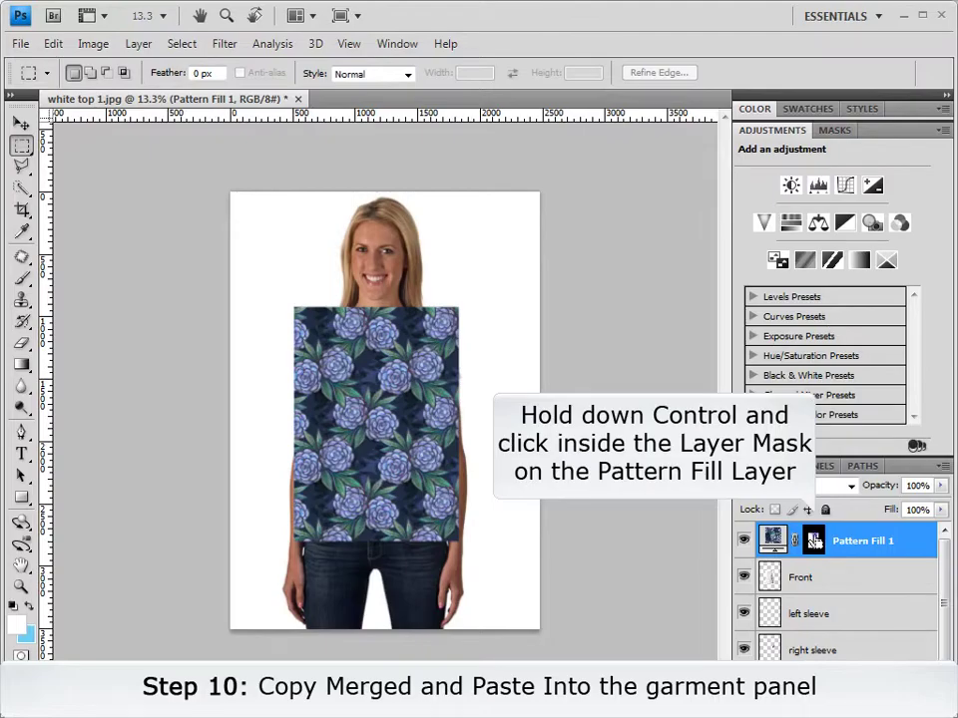
Step: Load the pattern fill's mask as a selection and copy the merged pattern
ctrl+click(813, 540)
click(50, 43)
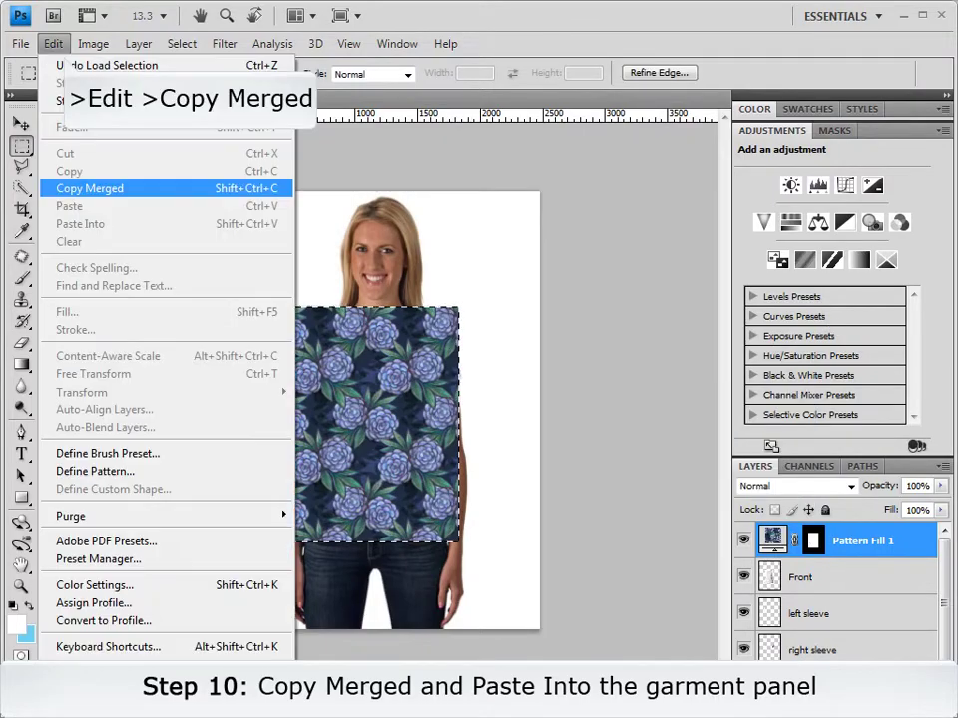
click(80, 190)
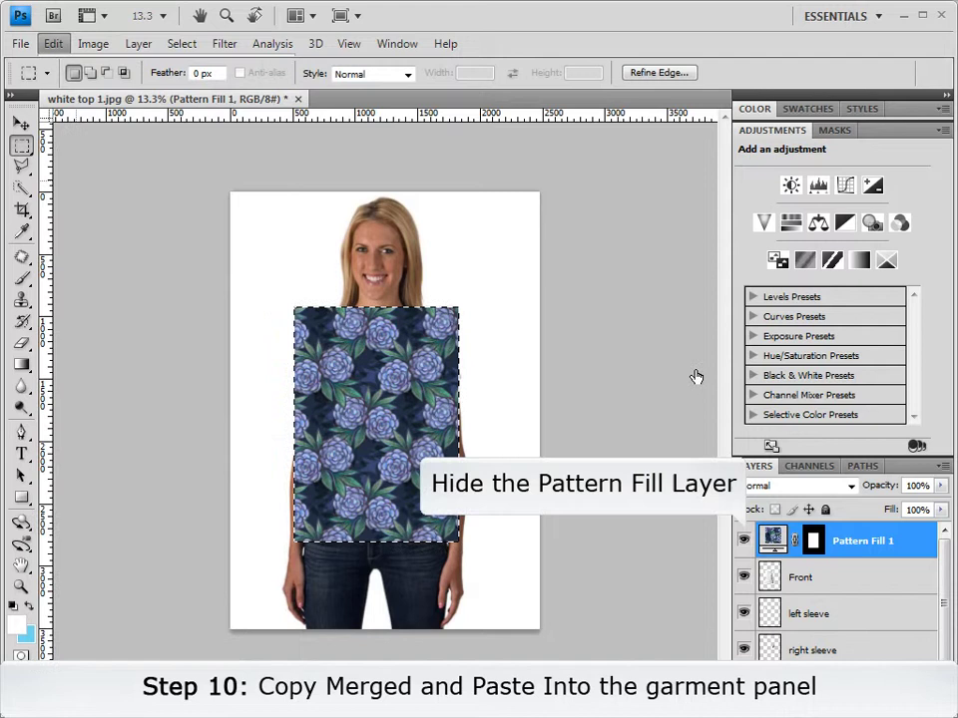
Step: Hide Pattern Fill 1 and paste the pattern into the Front shirt shape
click(743, 539)
click(774, 577)
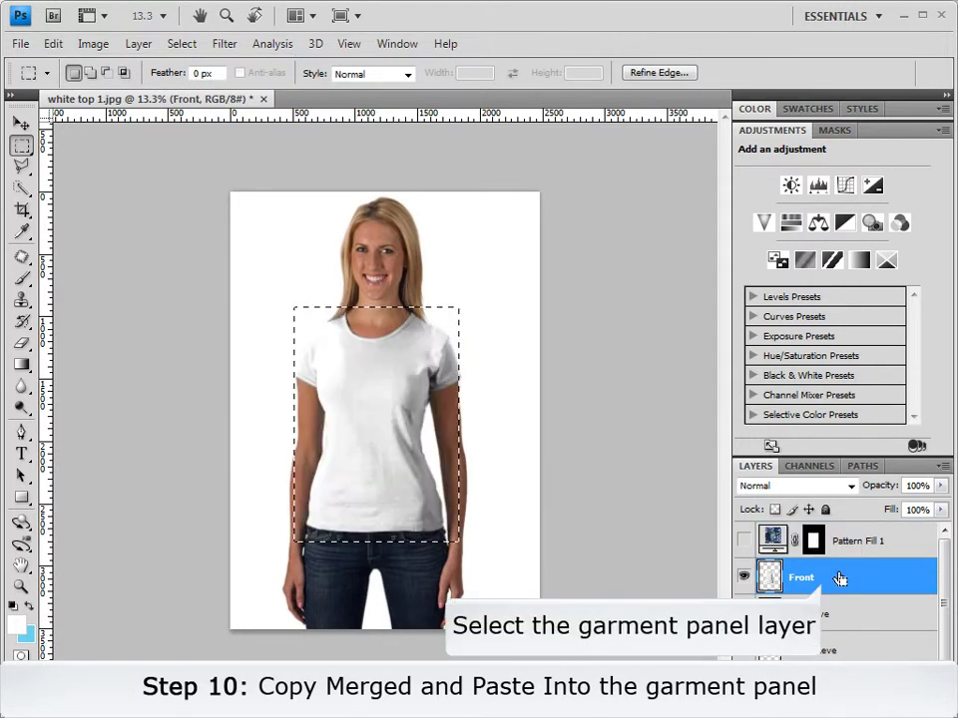
ctrl+click(780, 577)
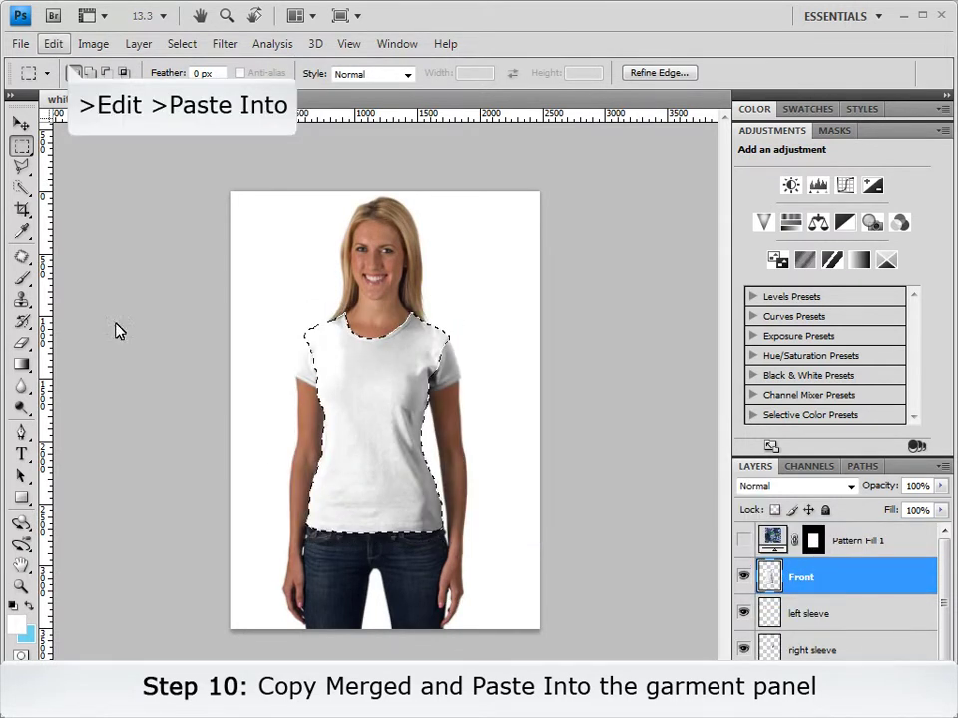
click(50, 43)
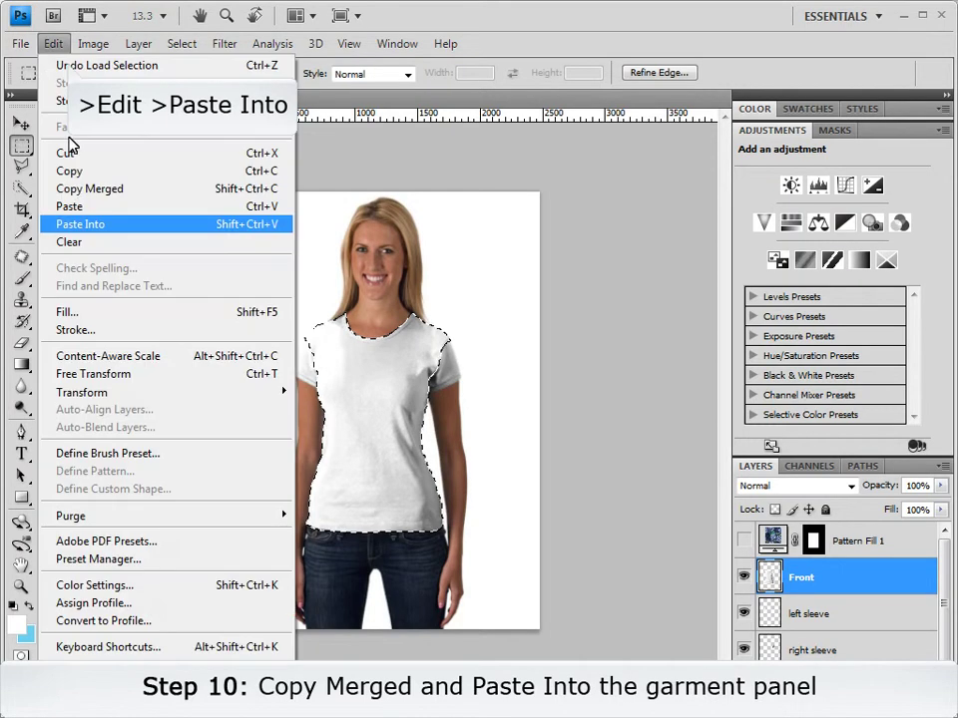
click(73, 225)
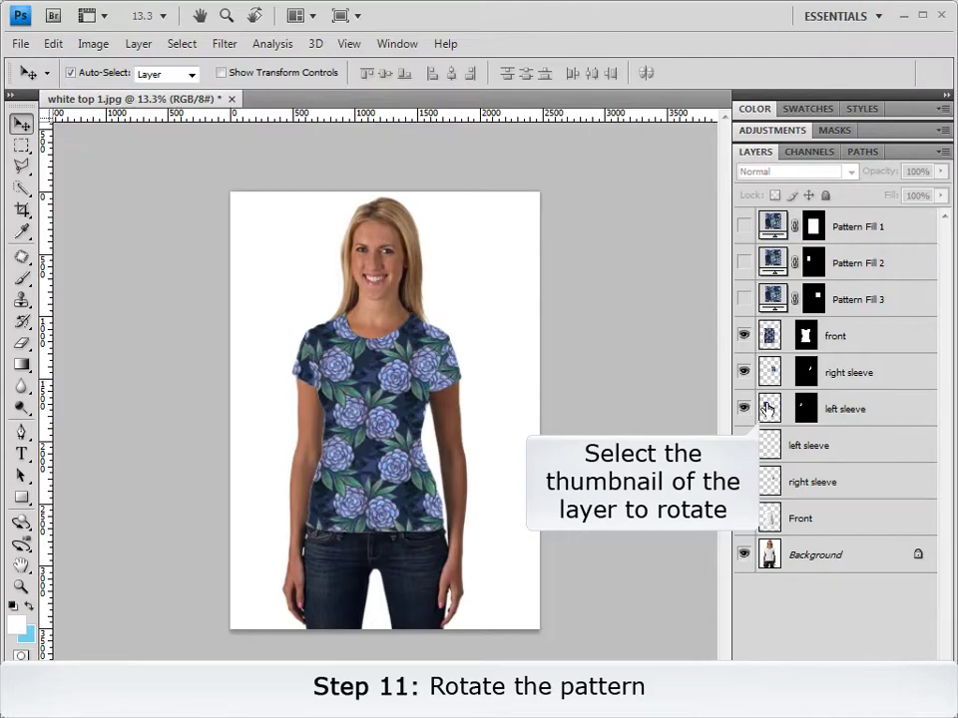
Step: Rotate the sleeve floral pattern about 18° so it angles along the sleeve
click(49, 43)
mouse_move(82, 392)
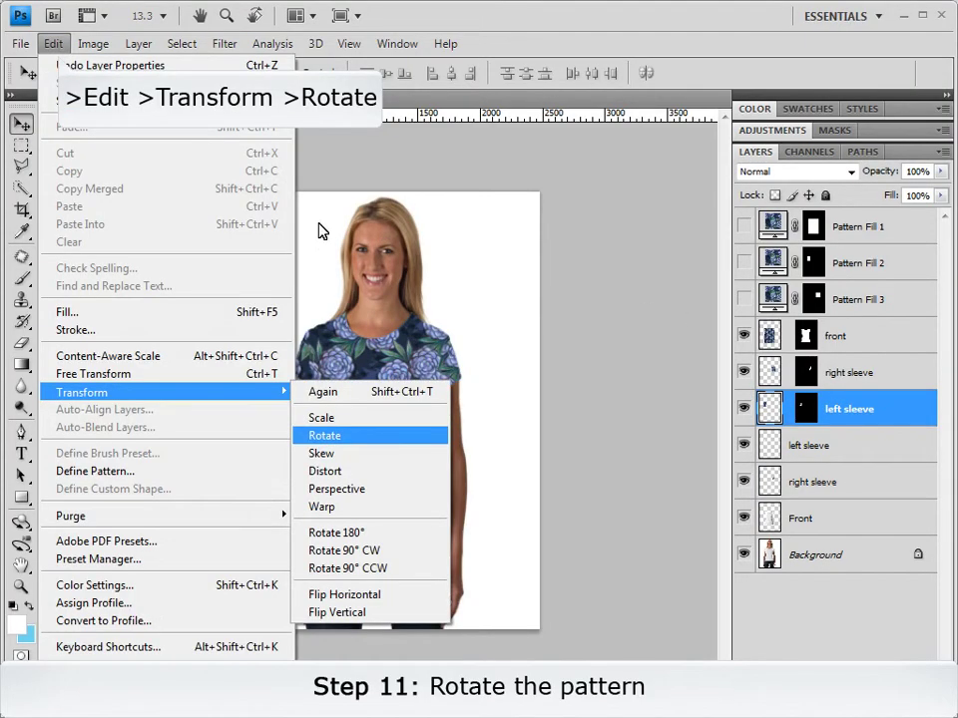
click(350, 438)
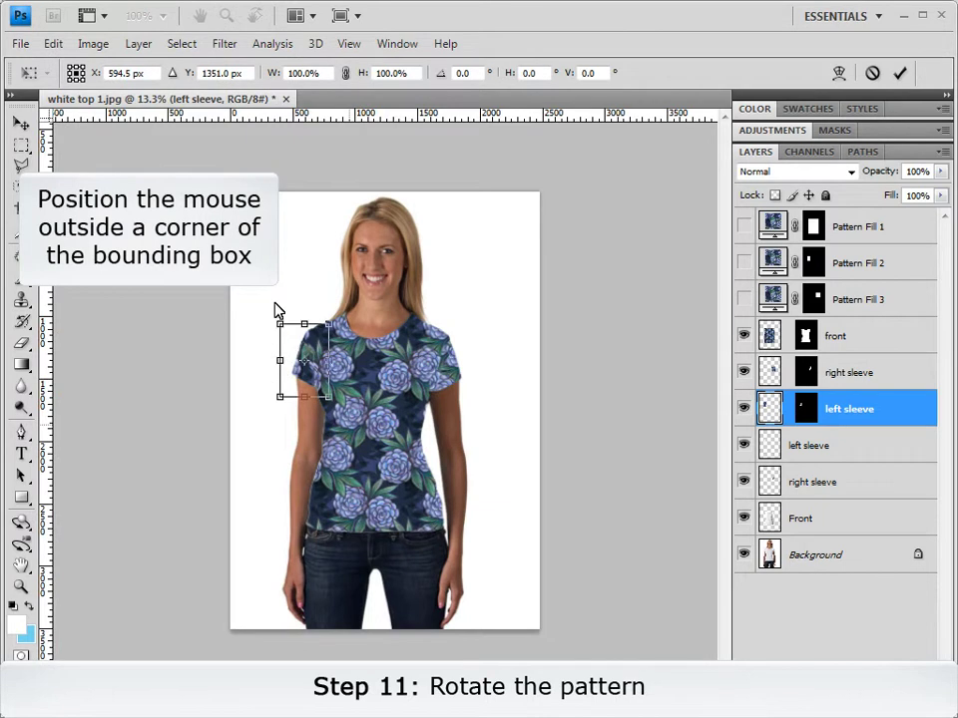
drag(284, 299, 289, 300)
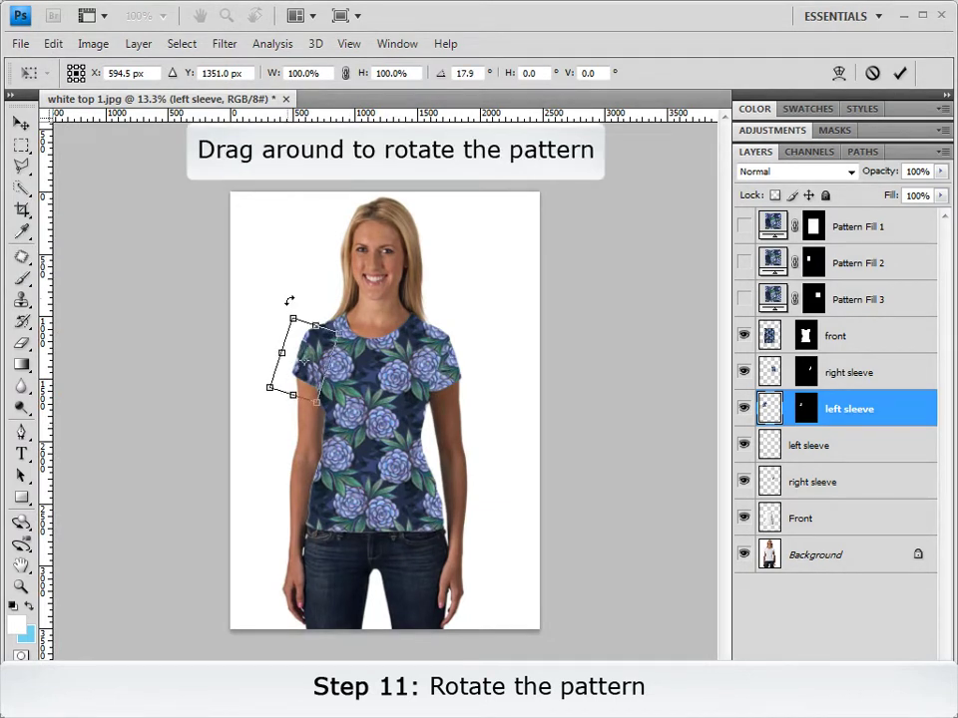
drag(316, 375, 317, 369)
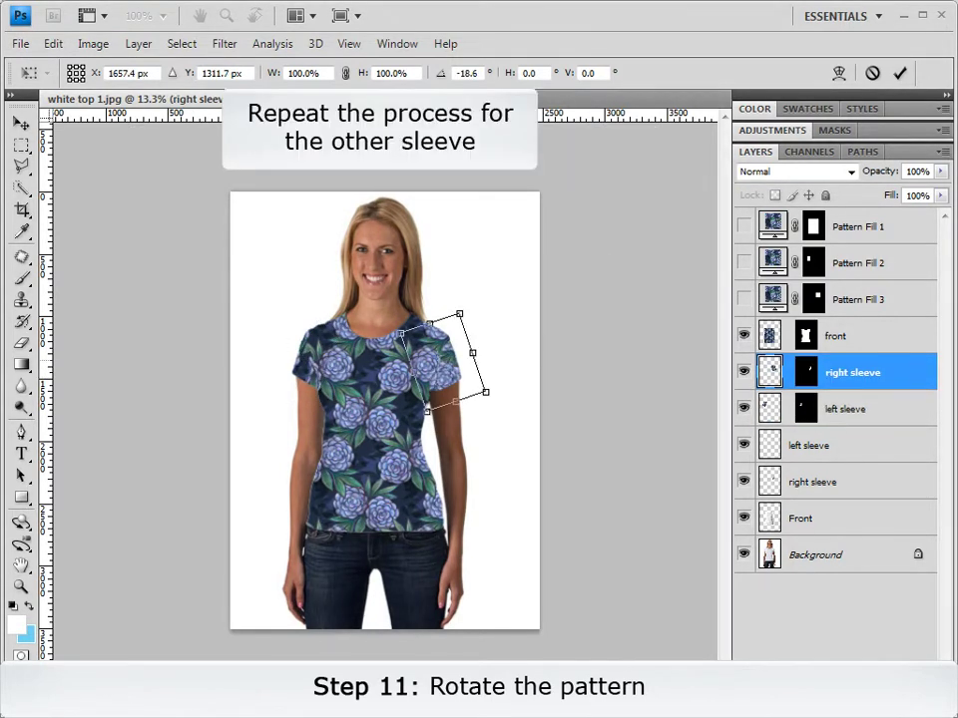
key(Return)
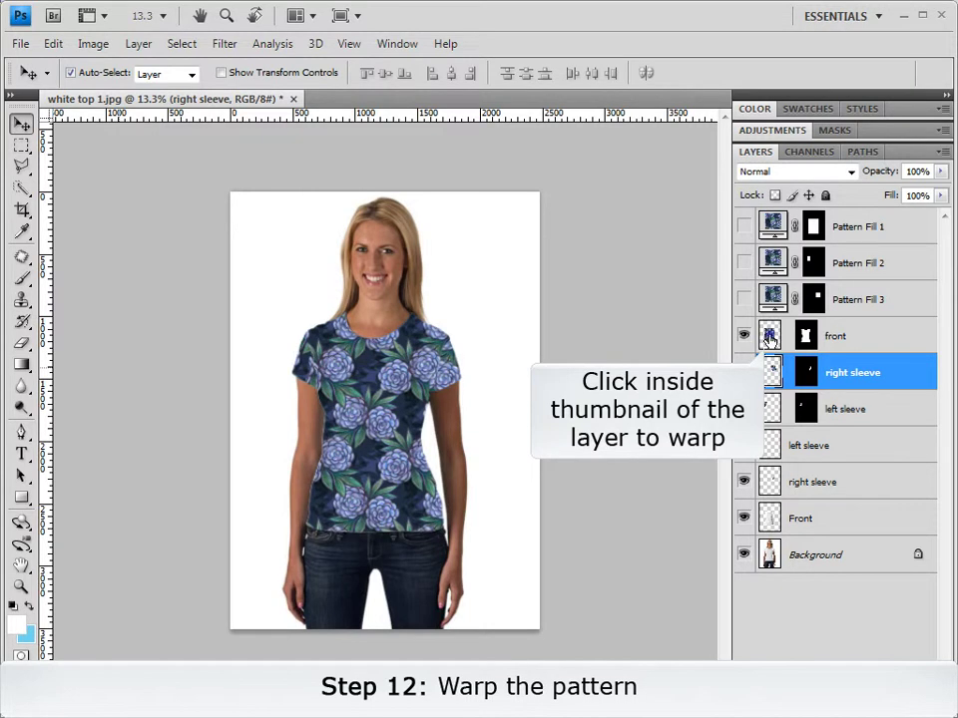
Step: Warp the front pattern, curving the hem and pulling in waist and shoulders to fit the shirt
click(50, 43)
click(325, 509)
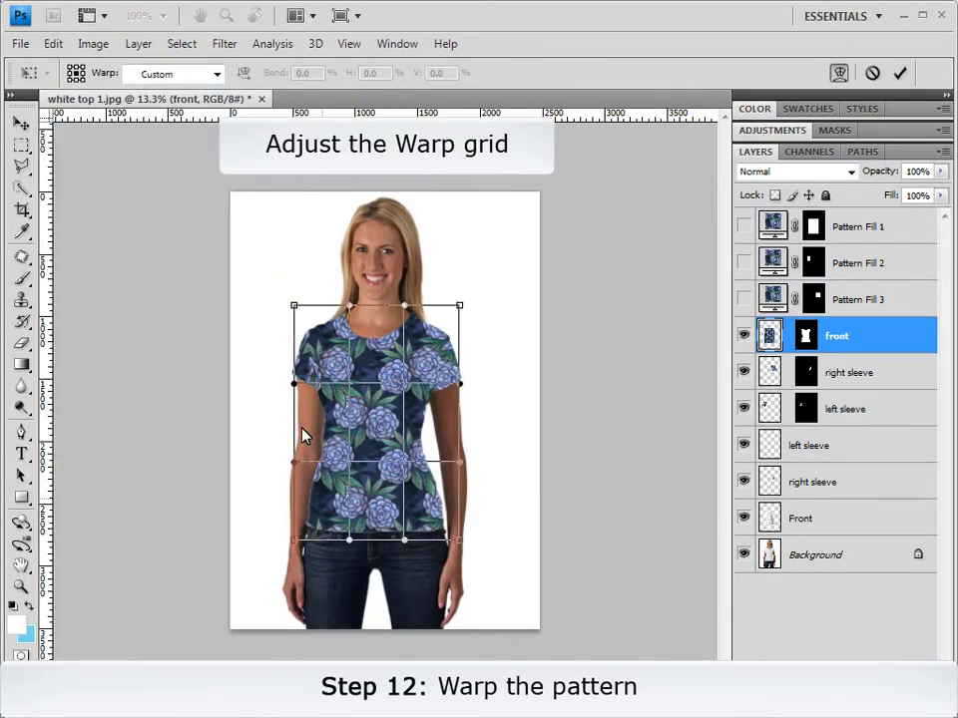
drag(310, 395, 304, 495)
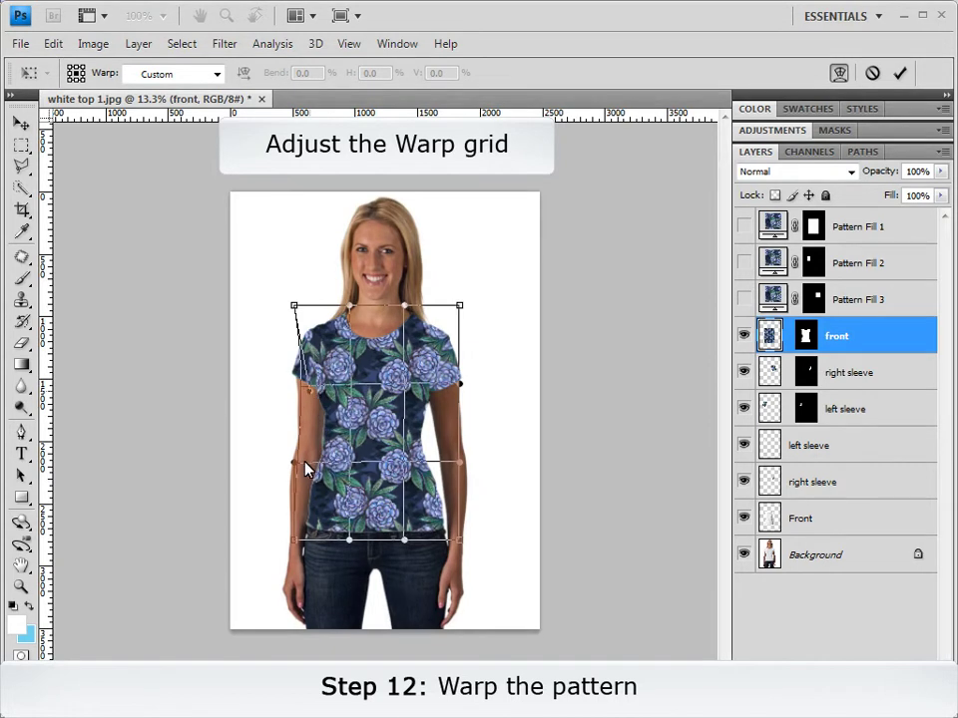
drag(295, 547, 289, 536)
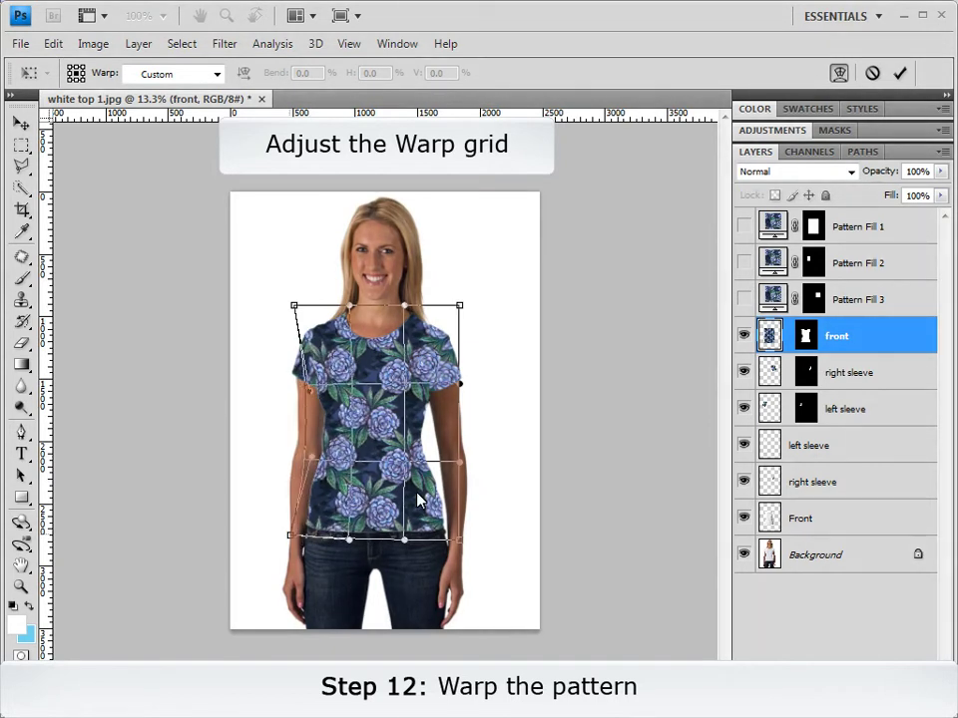
drag(454, 394, 453, 463)
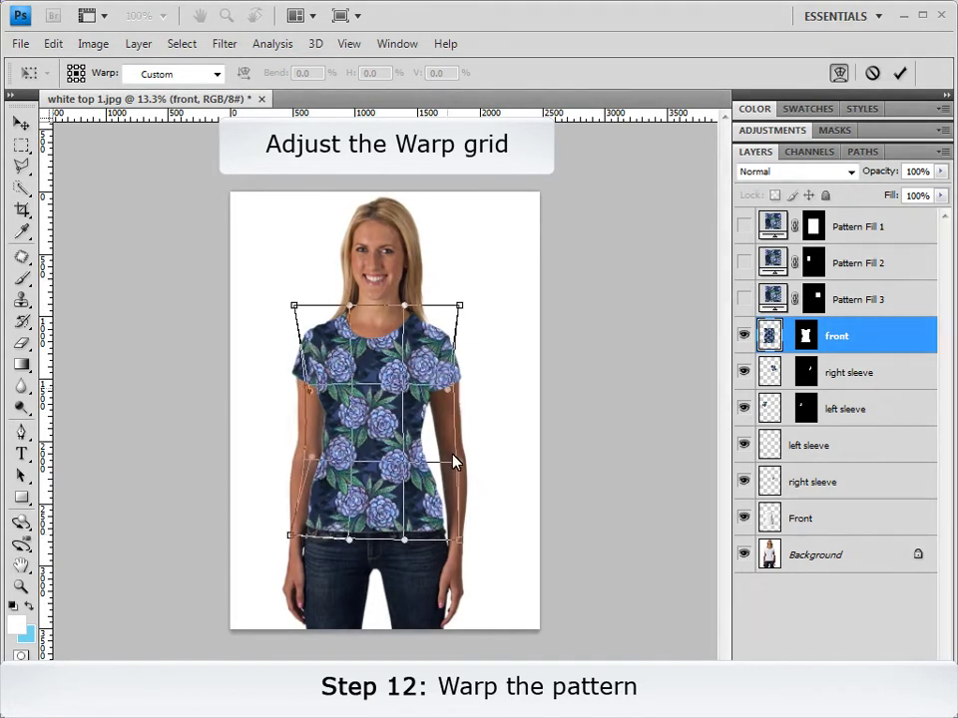
drag(454, 463, 436, 459)
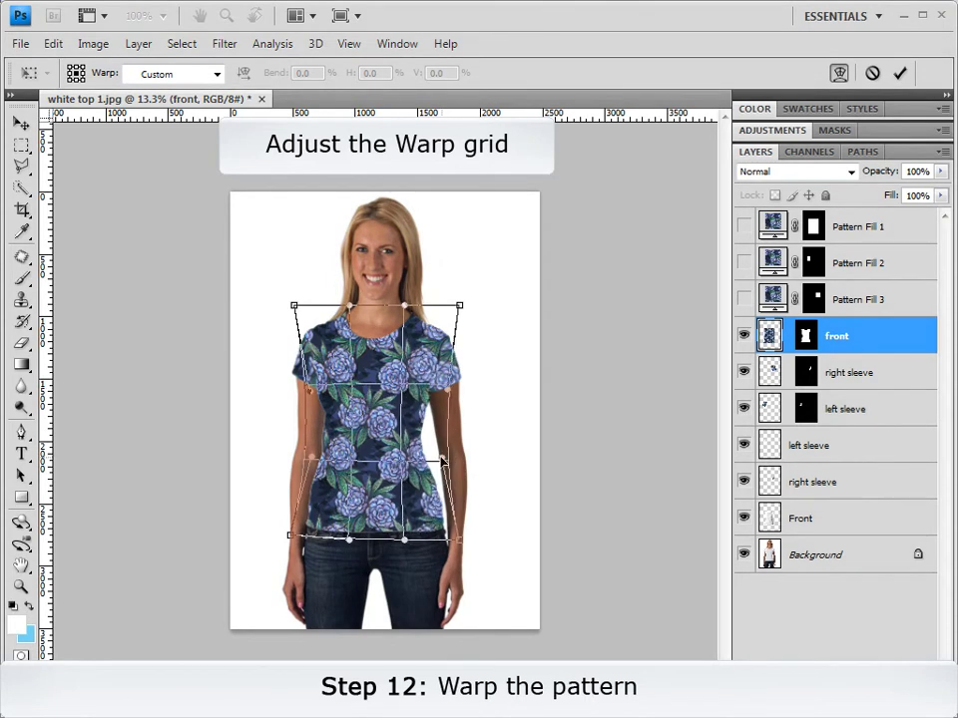
mouse_move(404, 539)
mouse_down()
mouse_move(404, 552)
mouse_move(344, 553)
mouse_up()
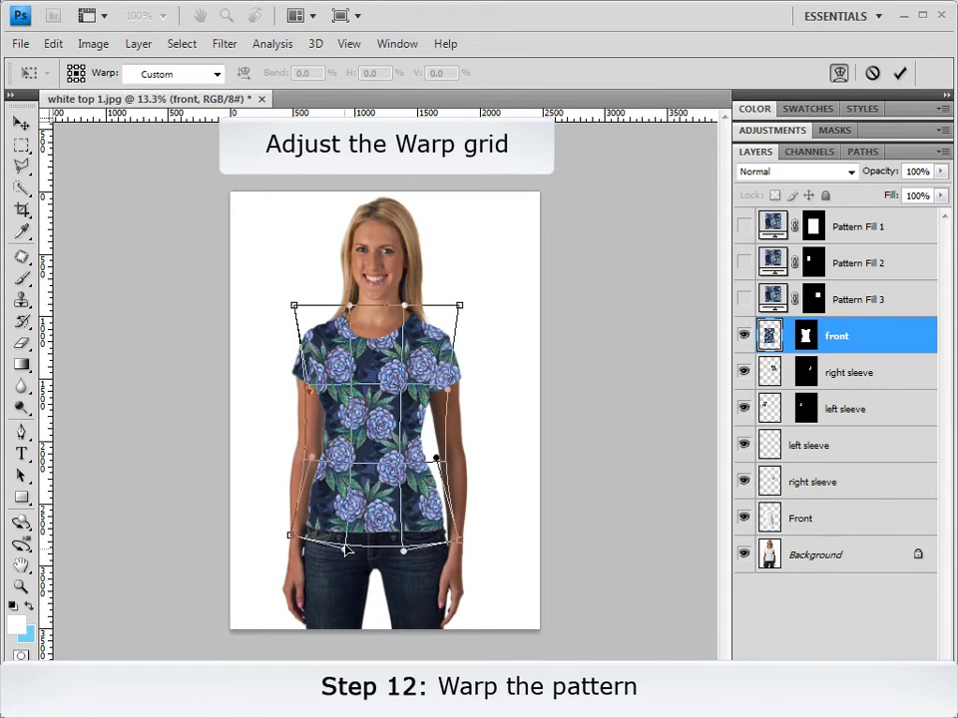
drag(458, 306, 457, 325)
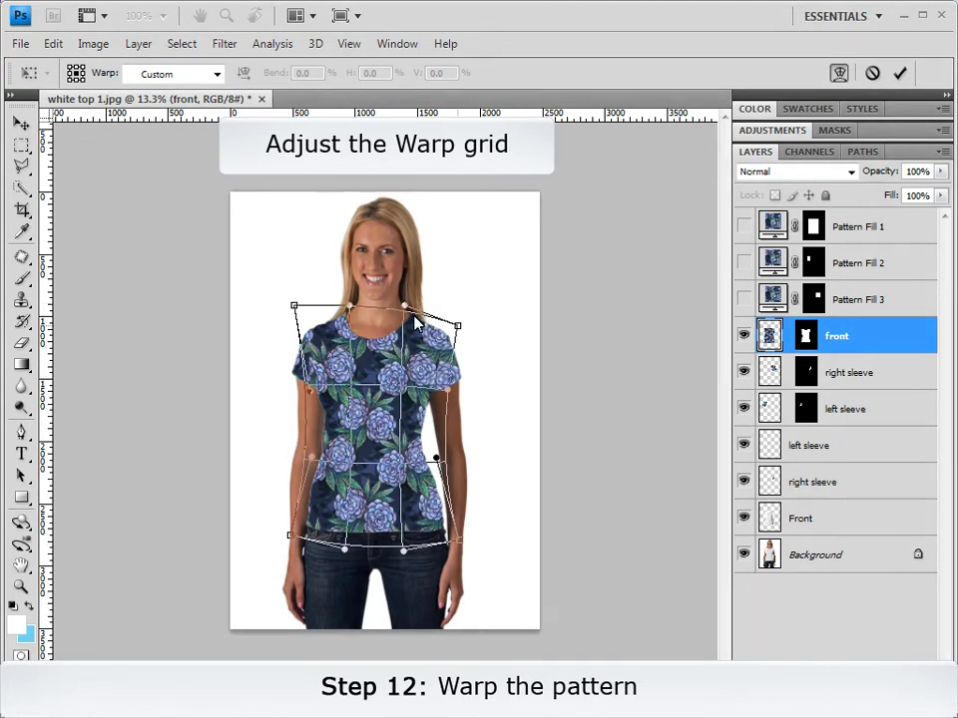
drag(293, 305, 281, 325)
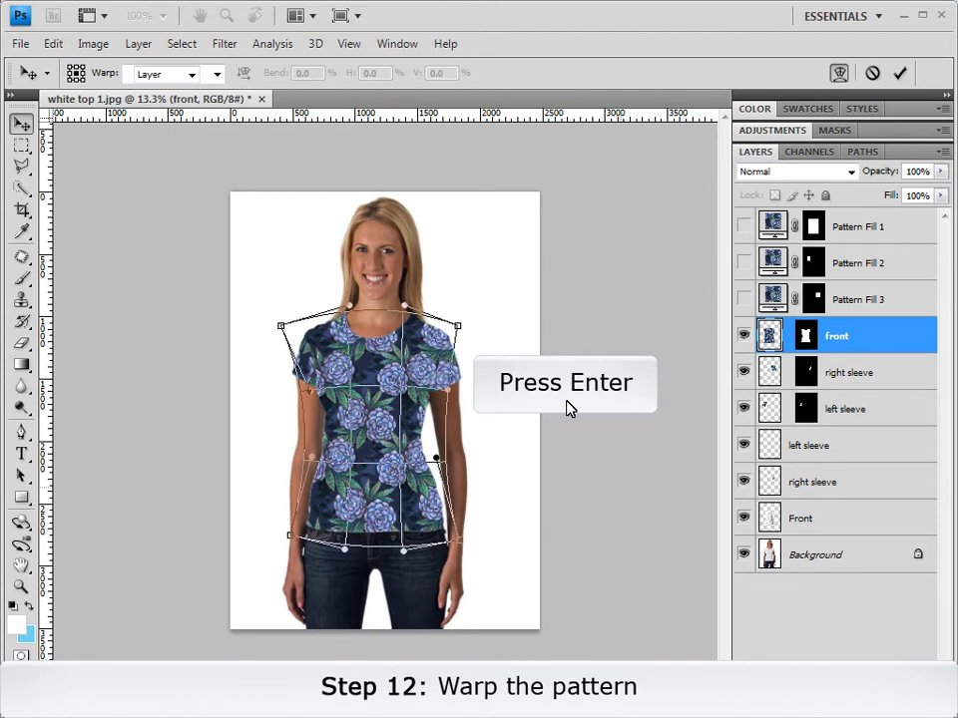
key(Return)
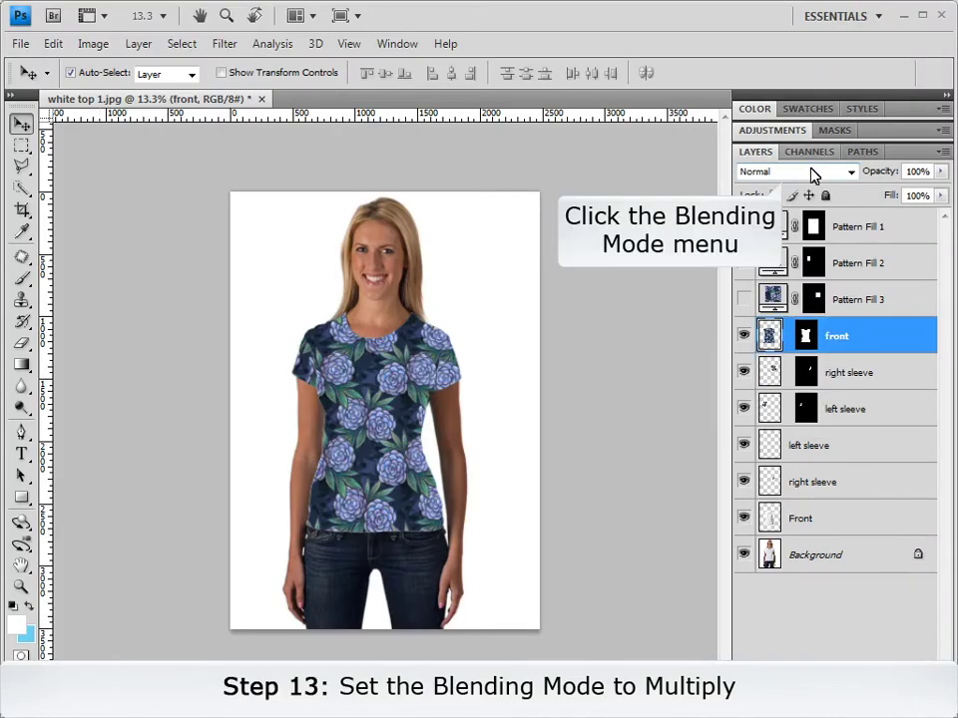
Step: Set the front and right sleeve pattern layers to Multiply, then select the left sleeve layer
click(813, 176)
click(764, 250)
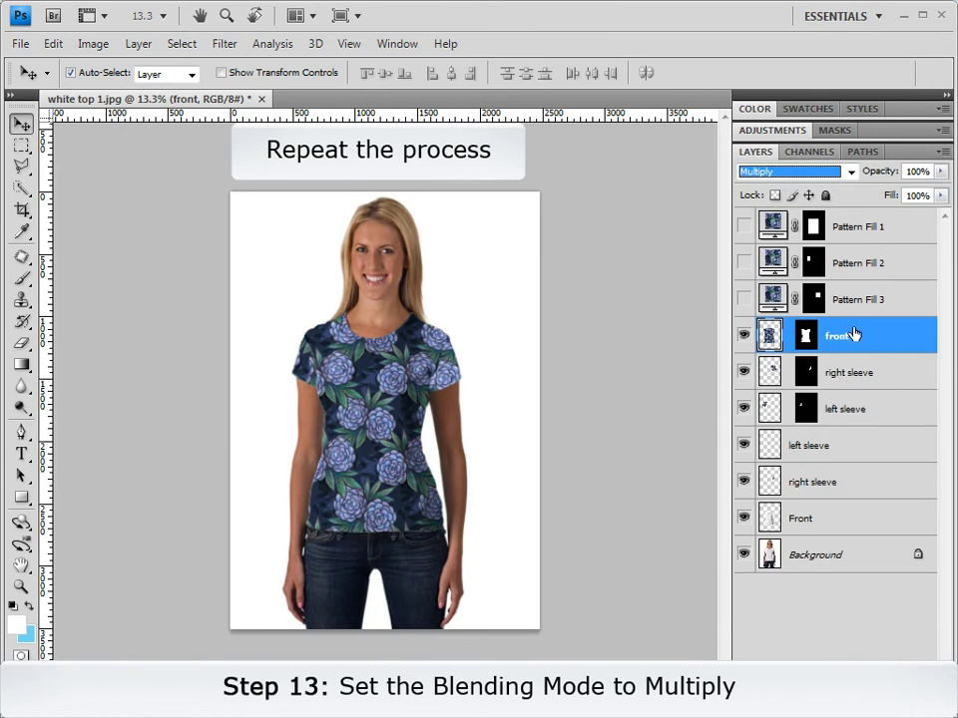
click(835, 371)
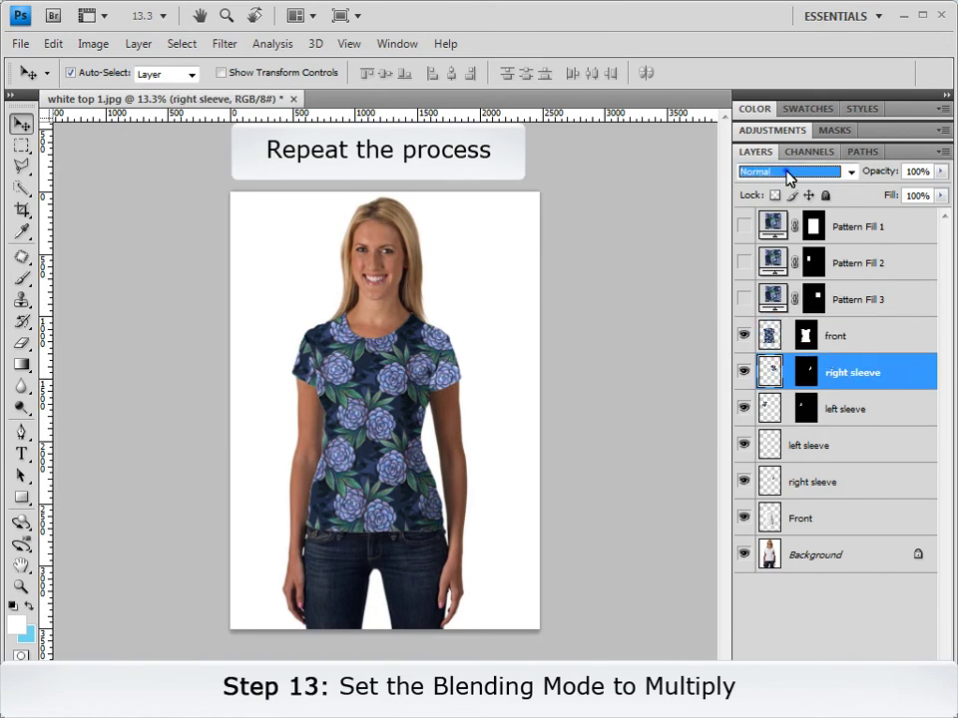
click(789, 176)
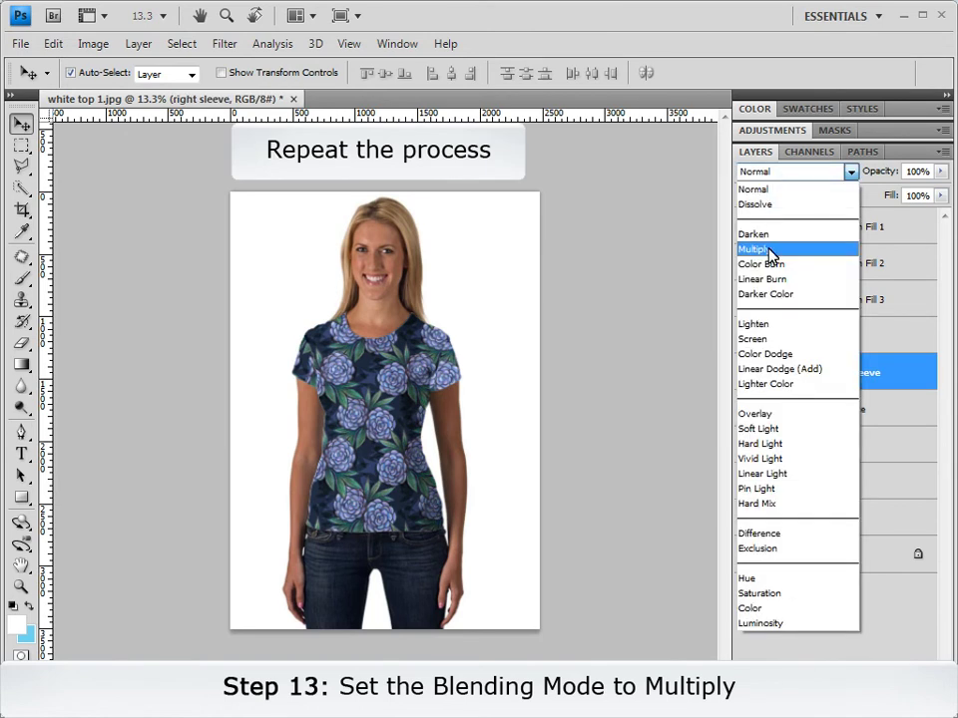
click(770, 250)
click(860, 409)
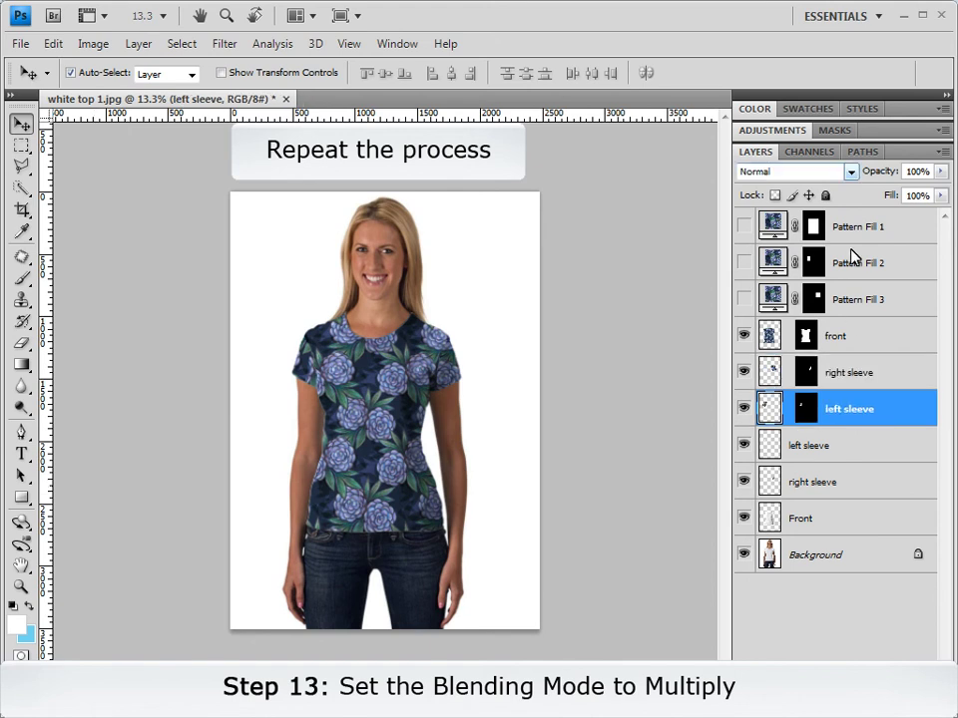
click(850, 172)
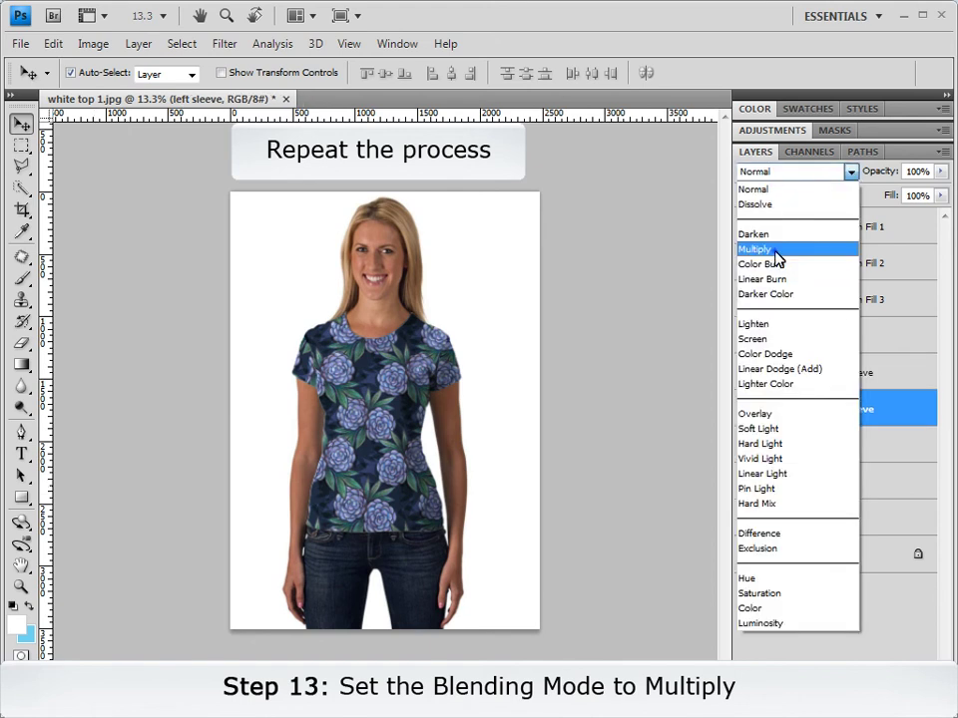